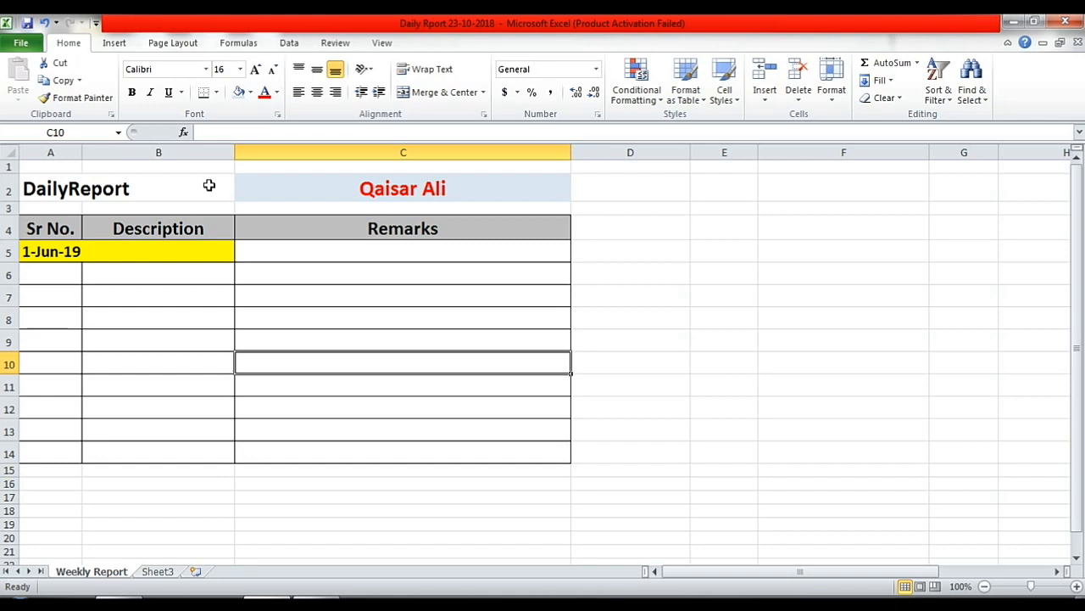
- Review the formatting of the DailyReport title, the red C2 title, the Sr No./Description/Remarks headers and the 1-Jun-19 date row
{"action": "left_click", "coordinate": [69, 225]}
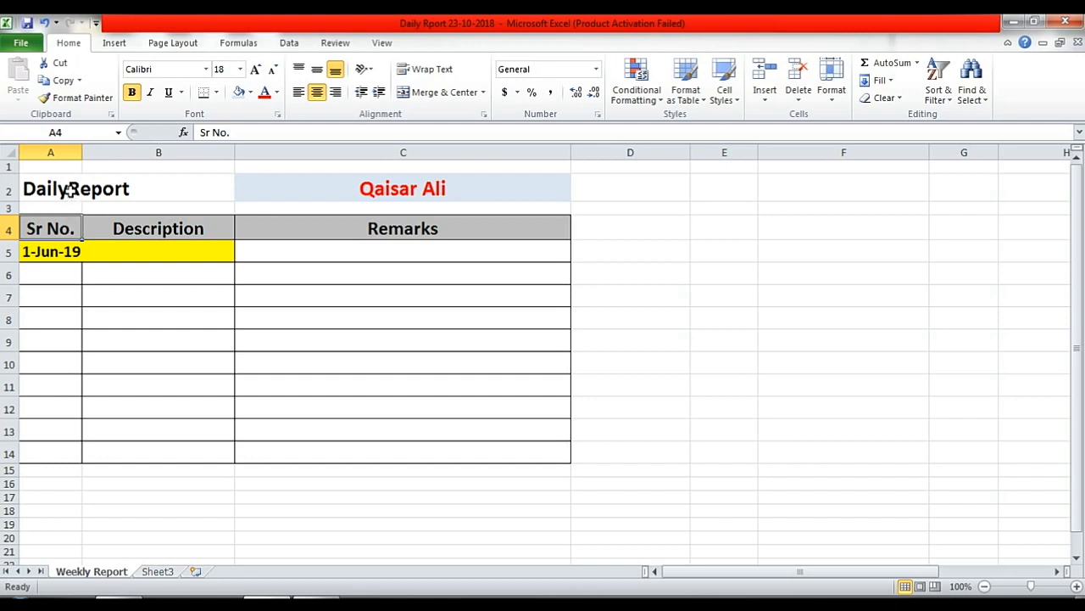
{"action": "left_click", "coordinate": [71, 191]}
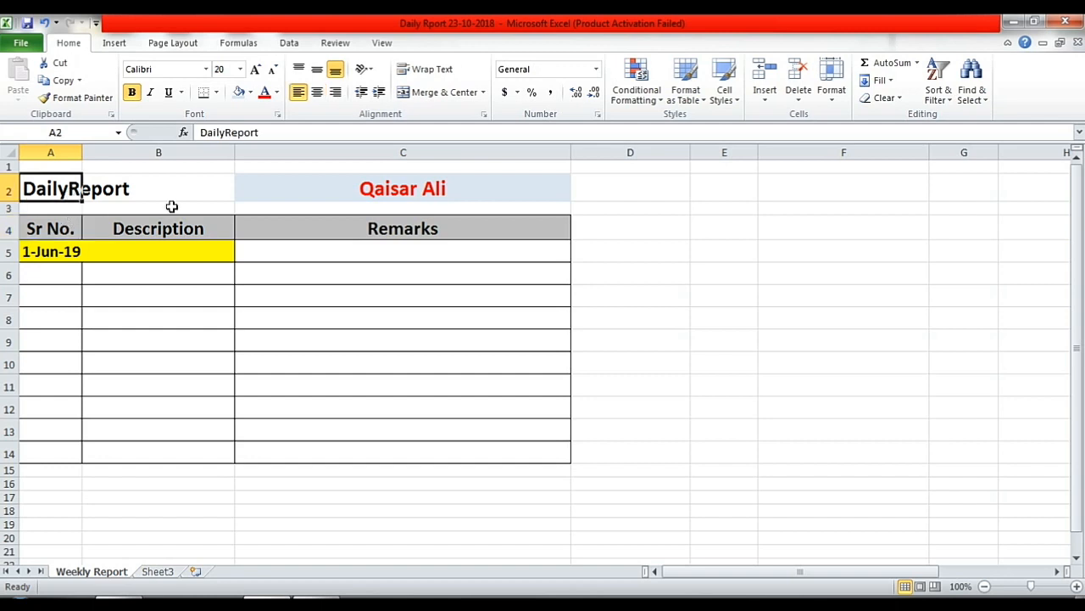
{"action": "left_click", "coordinate": [336, 188]}
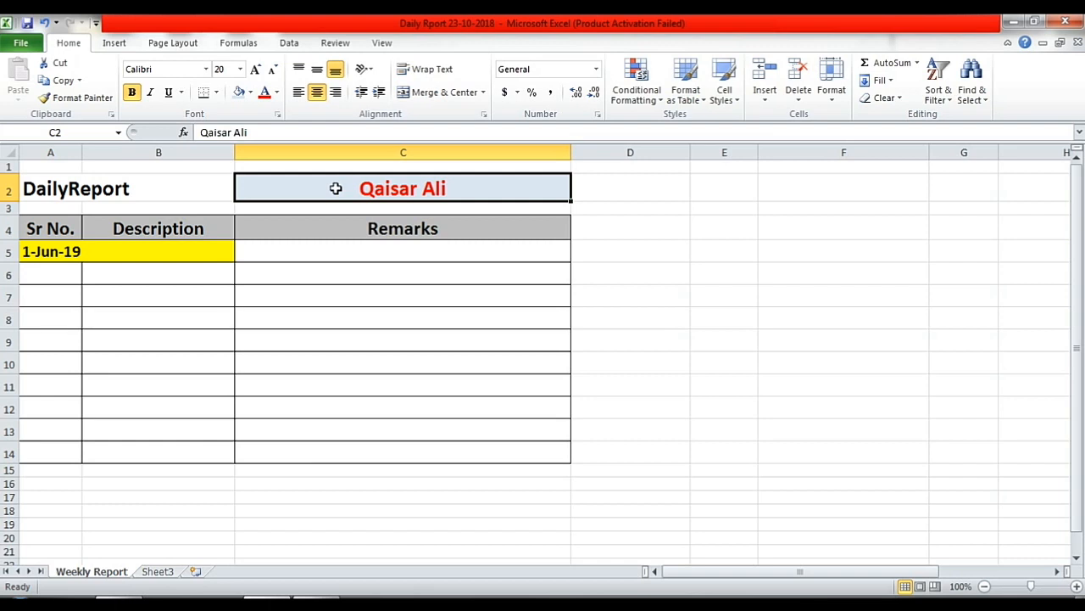
{"action": "left_click", "coordinate": [62, 228]}
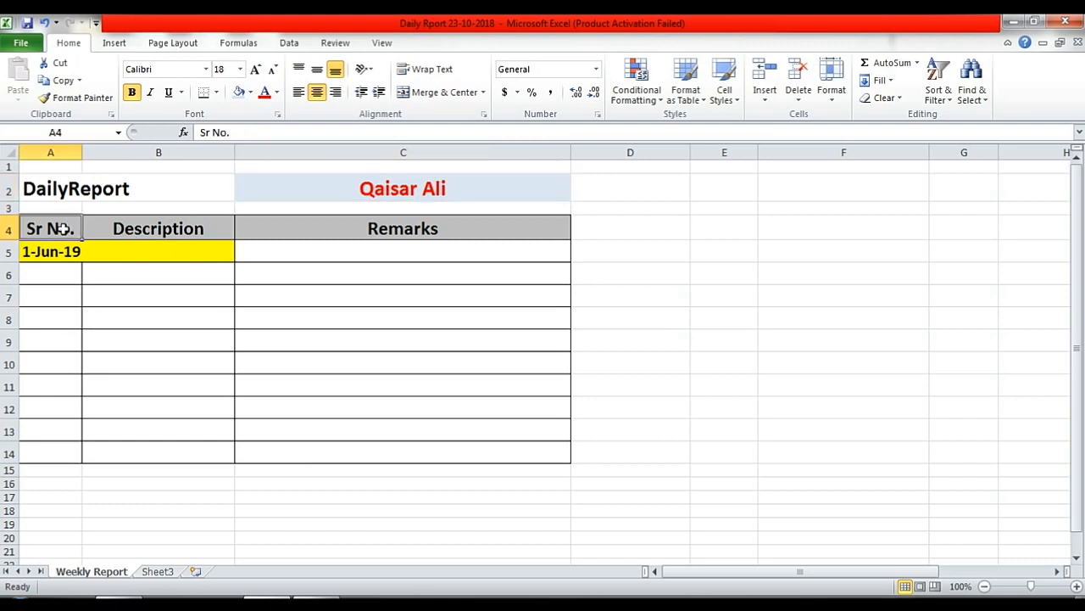
{"action": "left_click", "coordinate": [141, 228]}
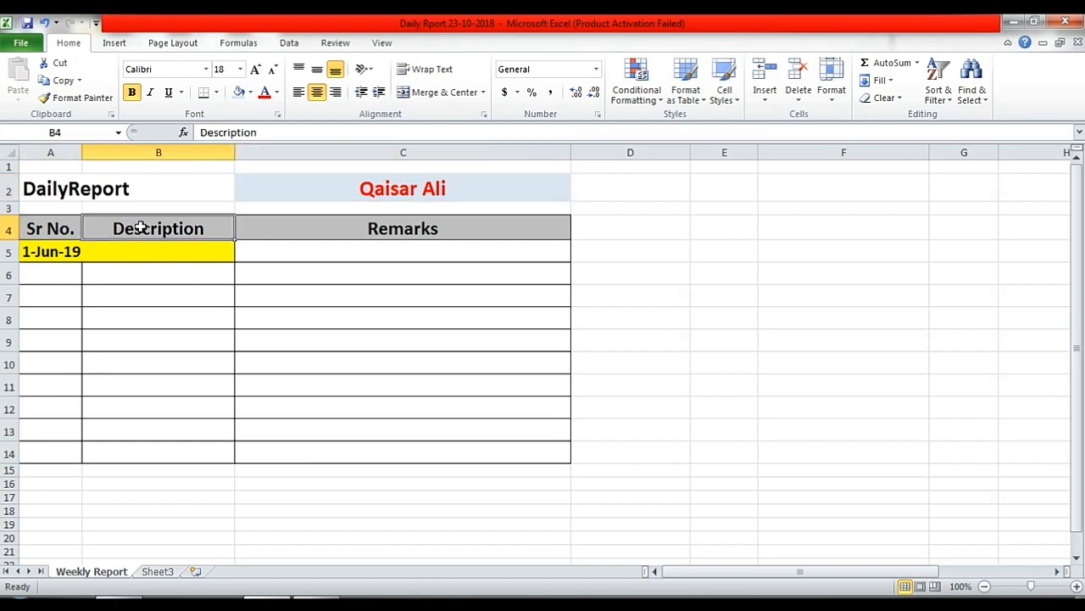
{"action": "left_click", "coordinate": [461, 231]}
{"action": "left_click", "coordinate": [50, 253]}
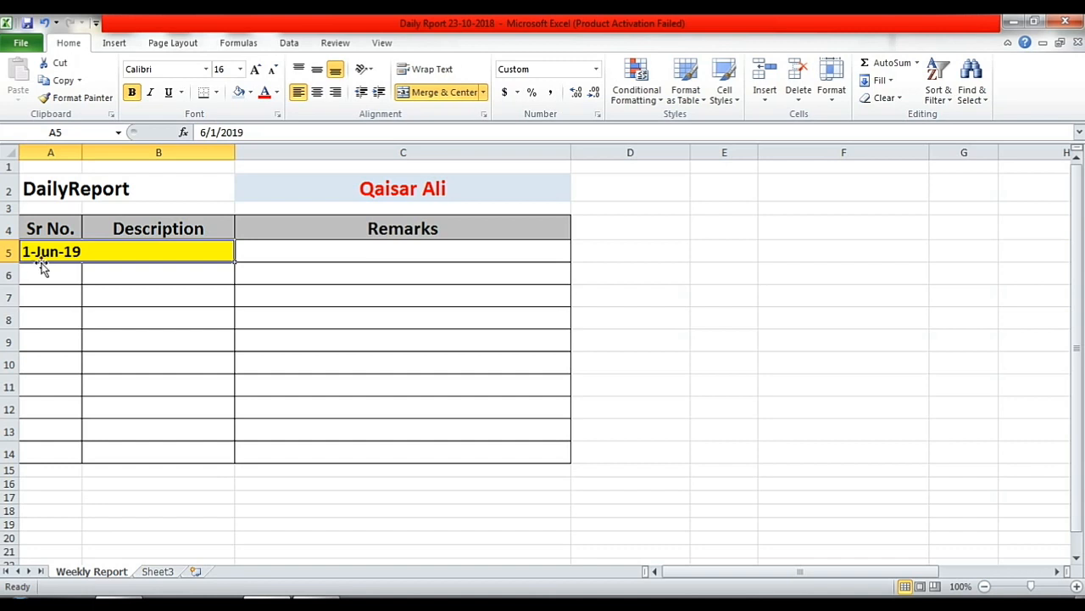
{"action": "left_click", "coordinate": [50, 272]}
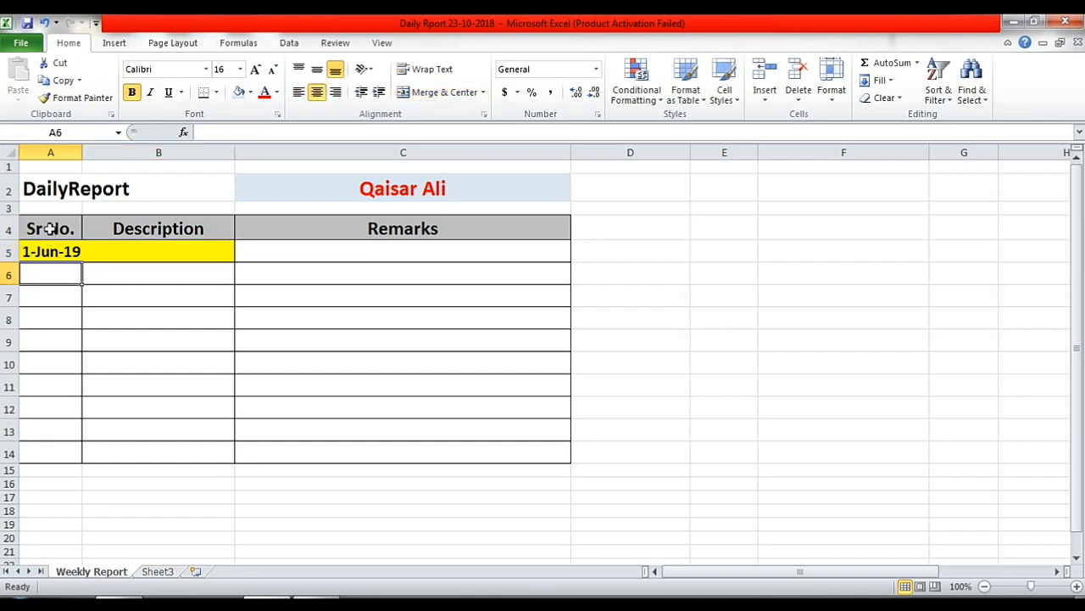
{"action": "left_click", "coordinate": [50, 228]}
- Enter serial numbers 1, 2, 3, 4, 5 and 6 down cells A6 to A11
{"action": "left_click", "coordinate": [48, 280]}
{"action": "type", "text": "1"}
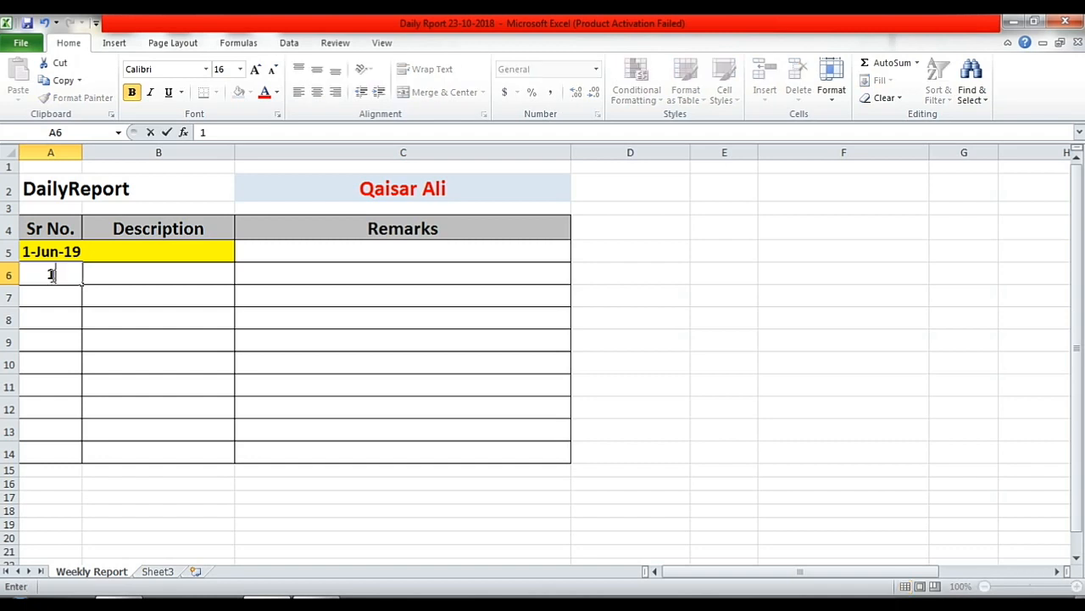
{"action": "key", "text": "Return"}
{"action": "type", "text": "2"}
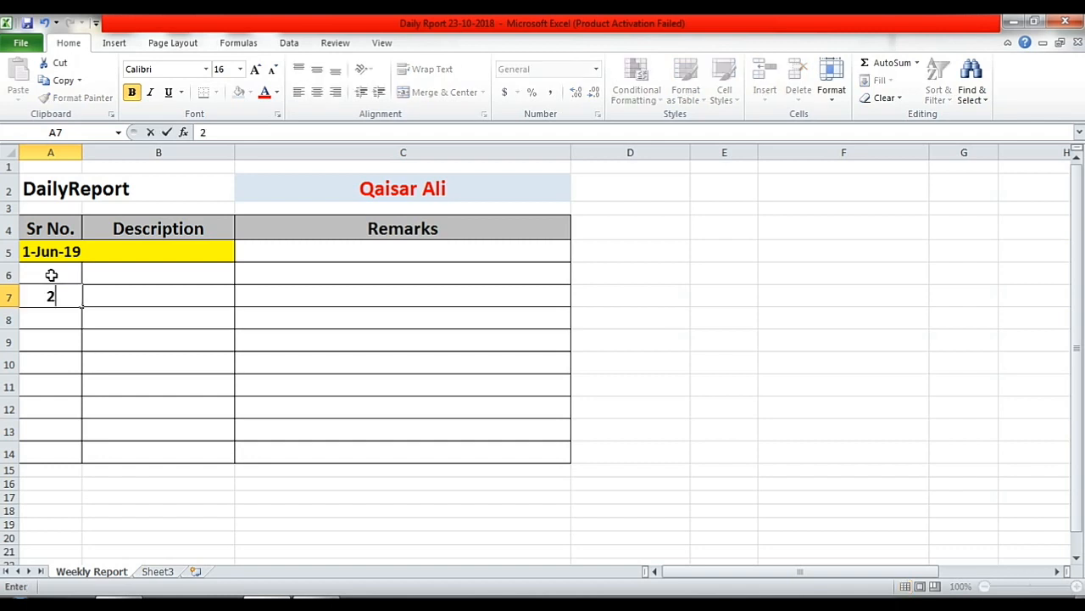
{"action": "key", "text": "Return"}
{"action": "type", "text": "3"}
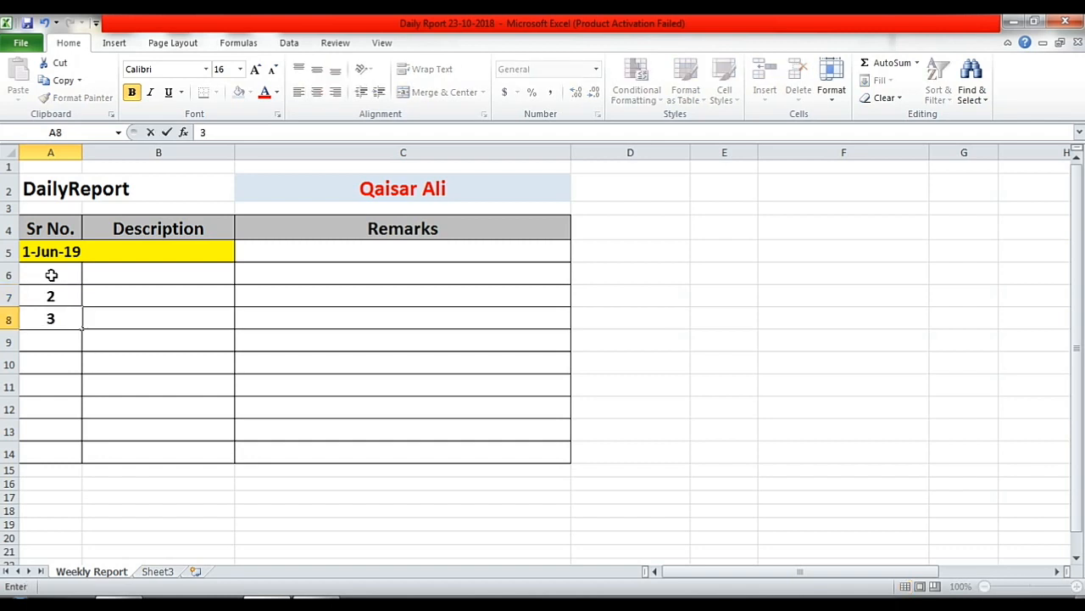
{"action": "key", "text": "Return"}
{"action": "type", "text": "4"}
{"action": "key", "text": "Return"}
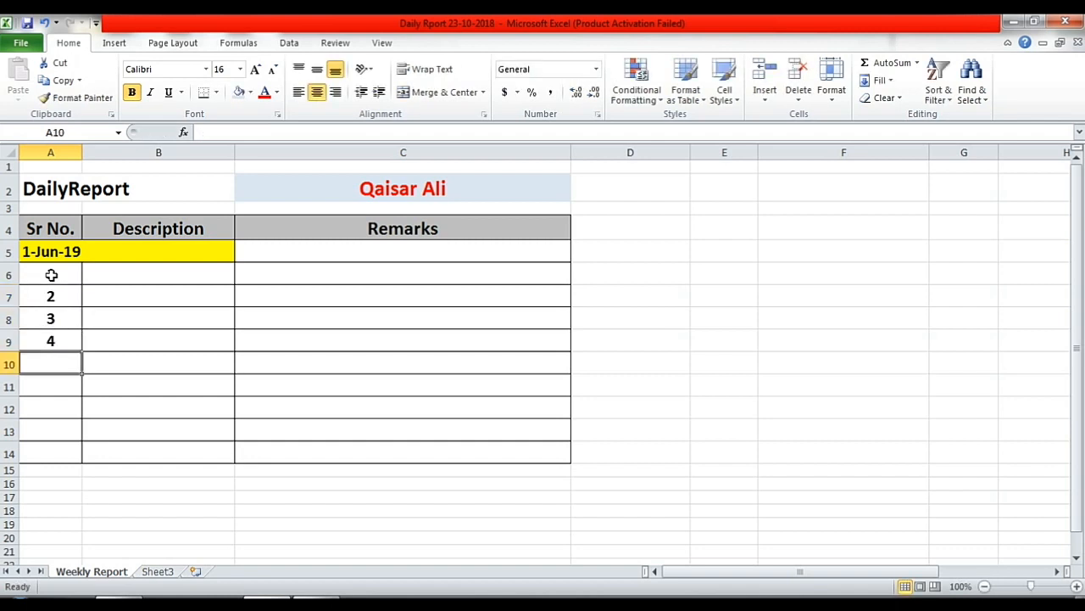
{"action": "type", "text": "5"}
{"action": "key", "text": "Return"}
{"action": "type", "text": "6"}
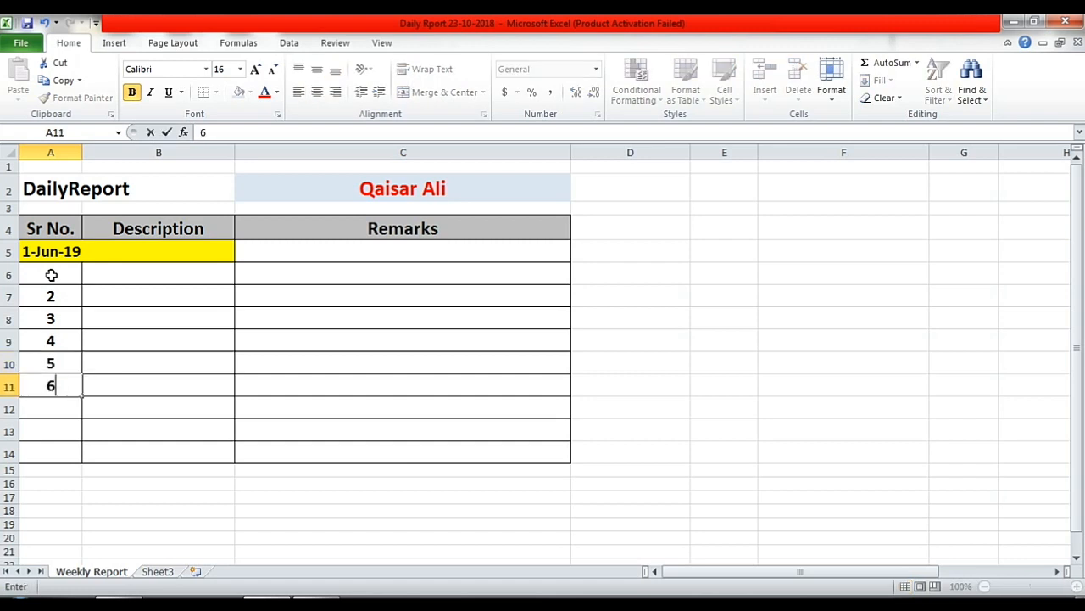
{"action": "left_click", "coordinate": [157, 273]}
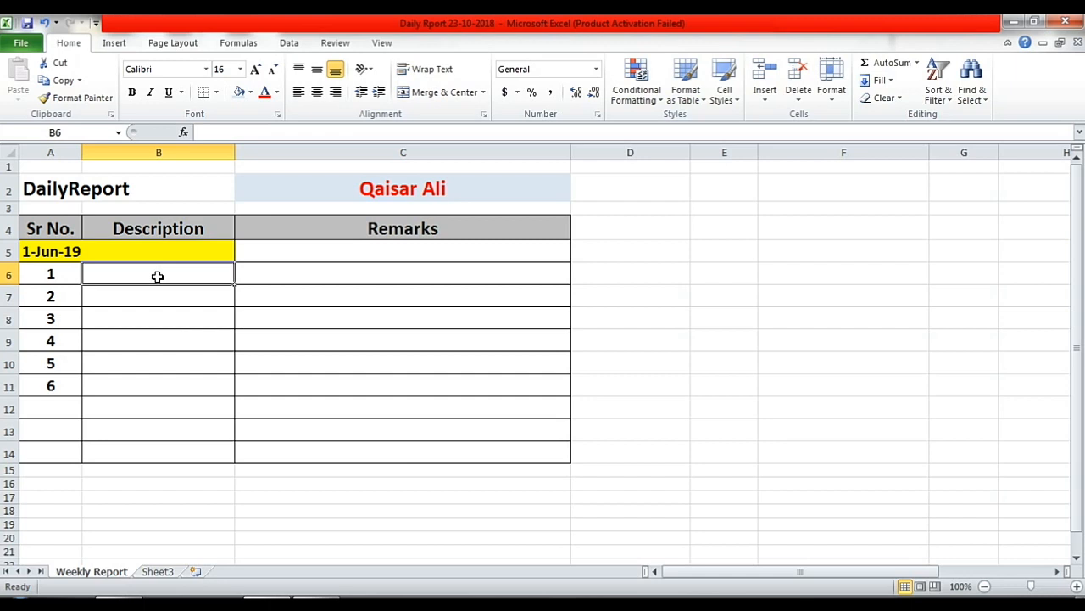
- Enter 'Customer Ledgers' in B6 and a remark in C6 listing several customer names
{"action": "double_click", "coordinate": [157, 277]}
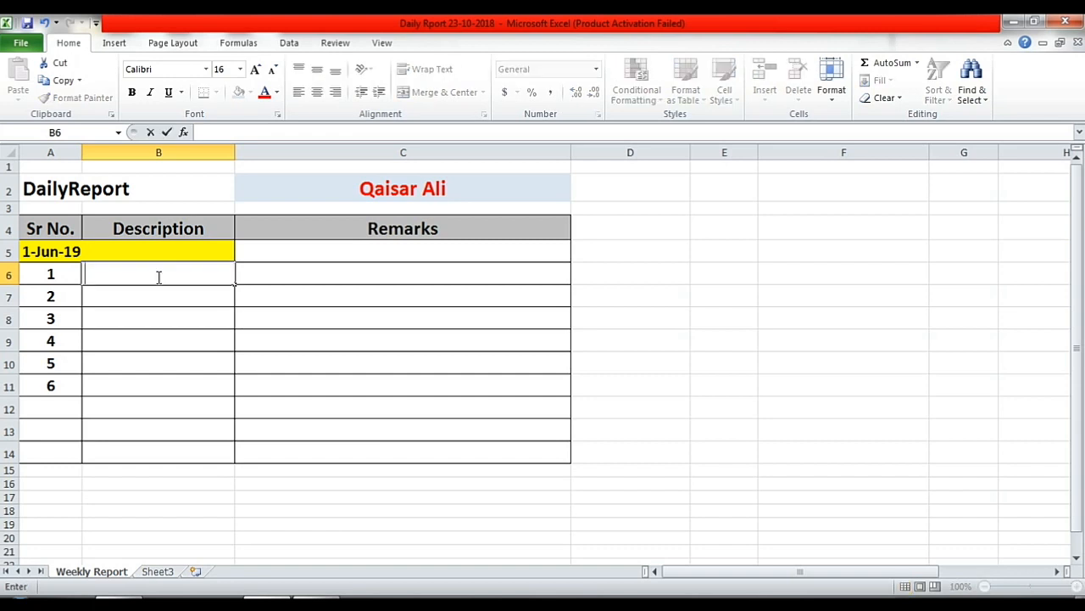
{"action": "type", "text": "Customer"}
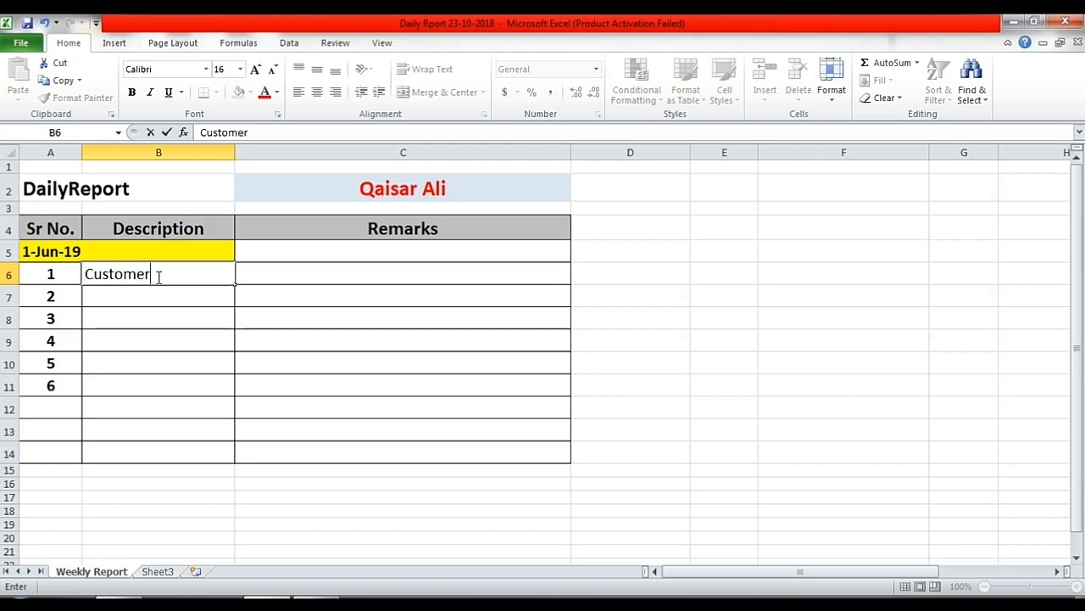
{"action": "type", "text": " Ledgers"}
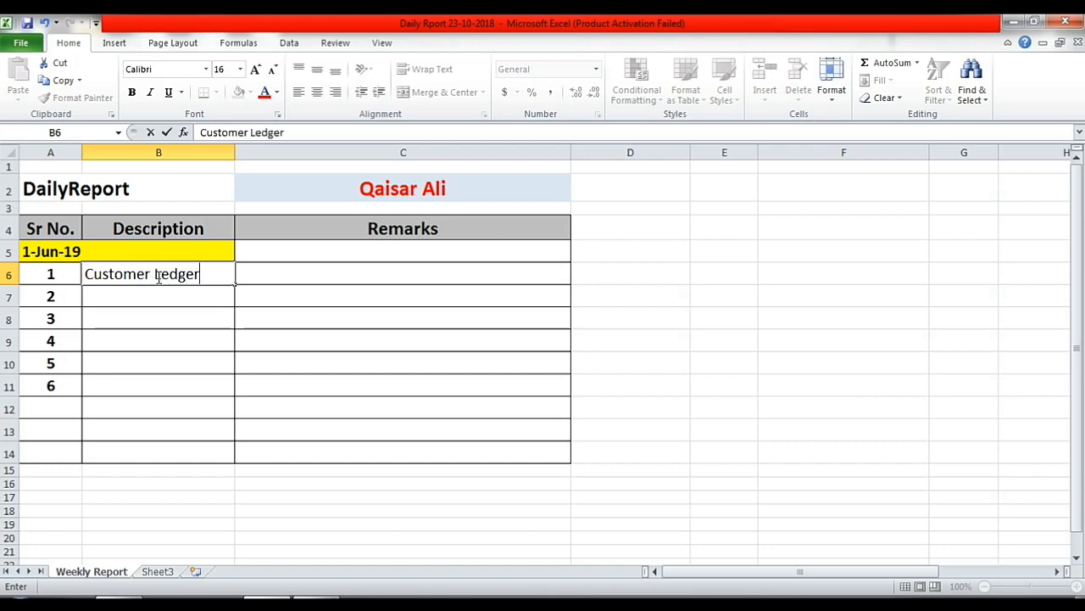
{"action": "left_click", "coordinate": [288, 268]}
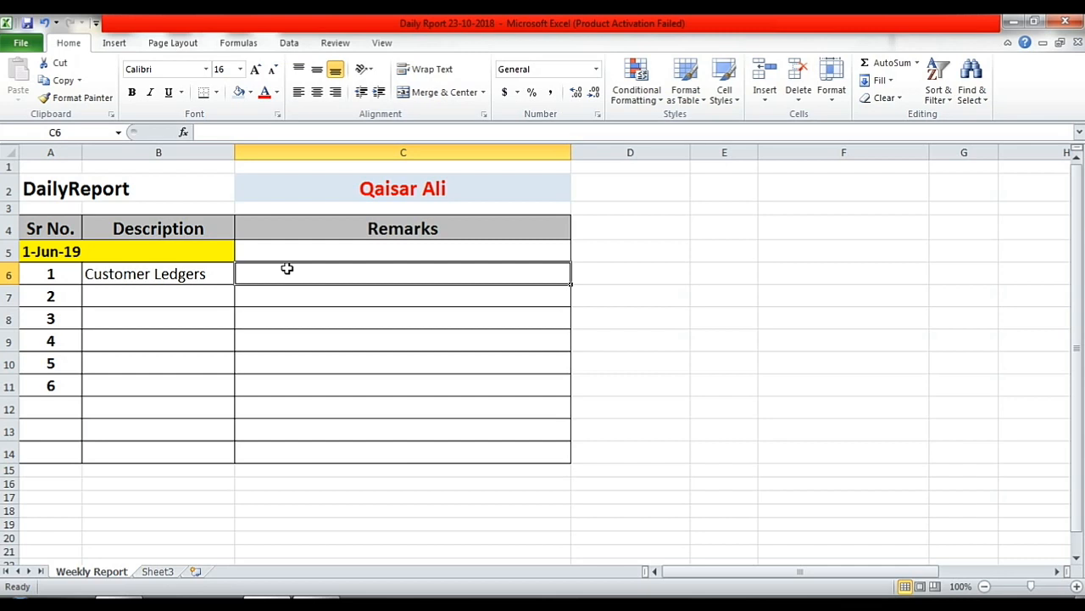
{"action": "type", "text": "Ali"}
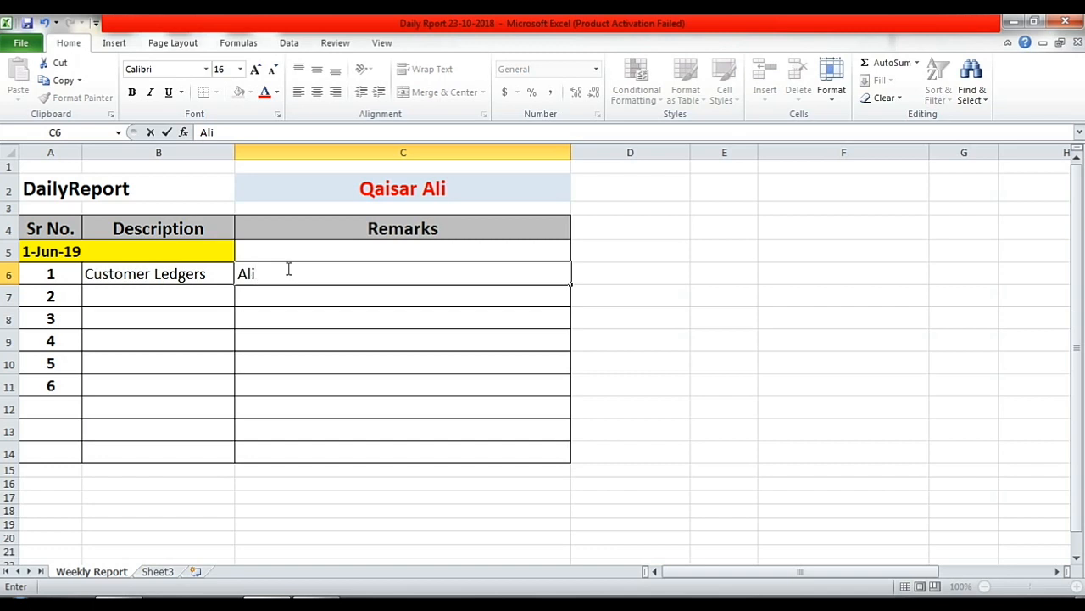
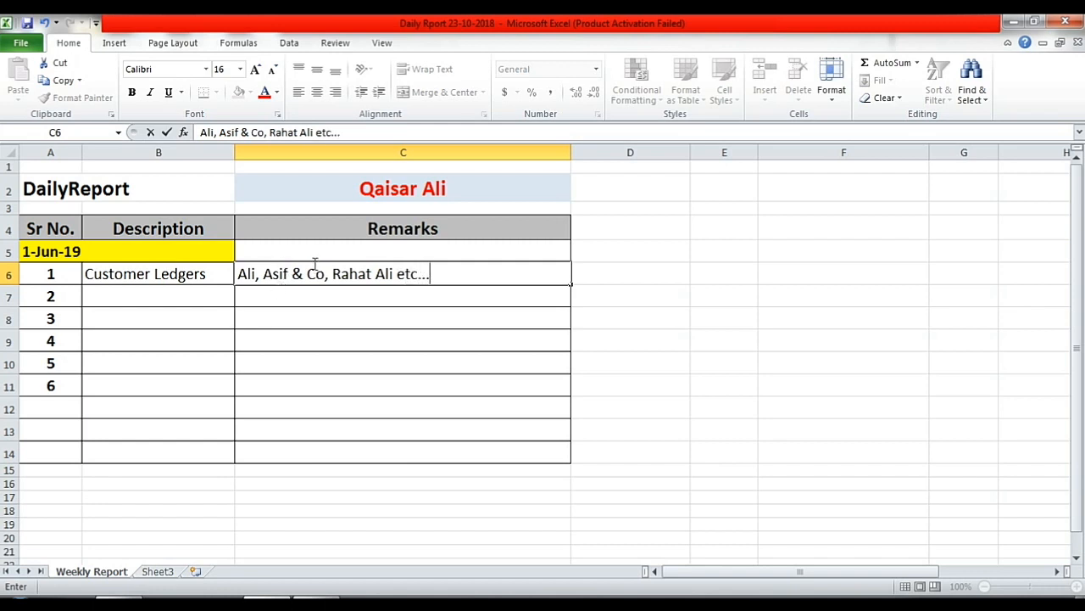
{"action": "left_click", "coordinate": [315, 270]}
{"action": "left_click", "coordinate": [202, 291]}
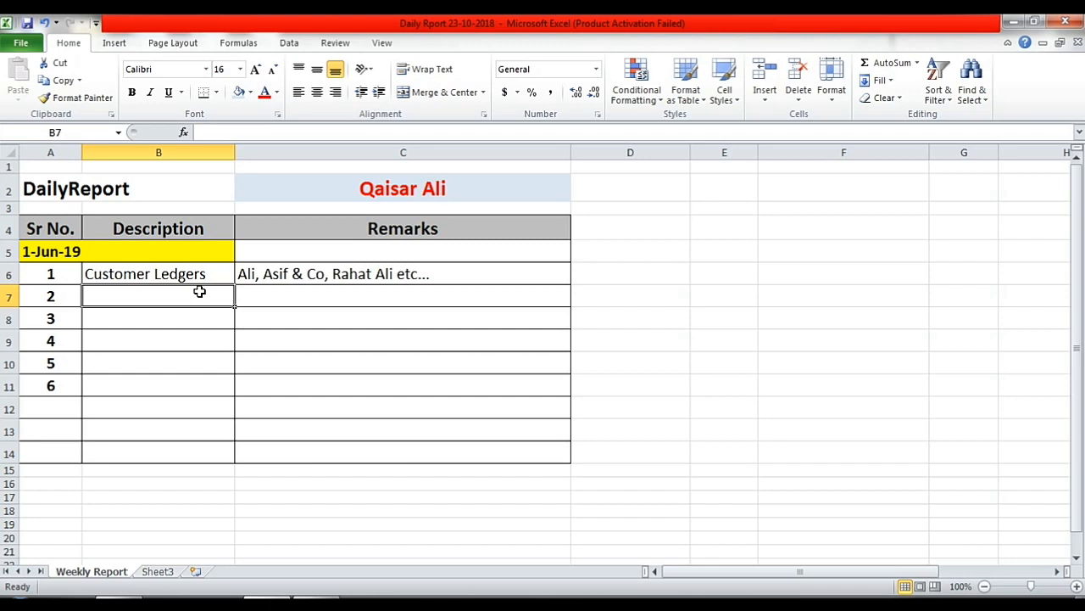
- Enter 'Vendor Ledgers' in B7 and a remark in C7 listing vendor names
{"action": "type", "text": "Ve"}
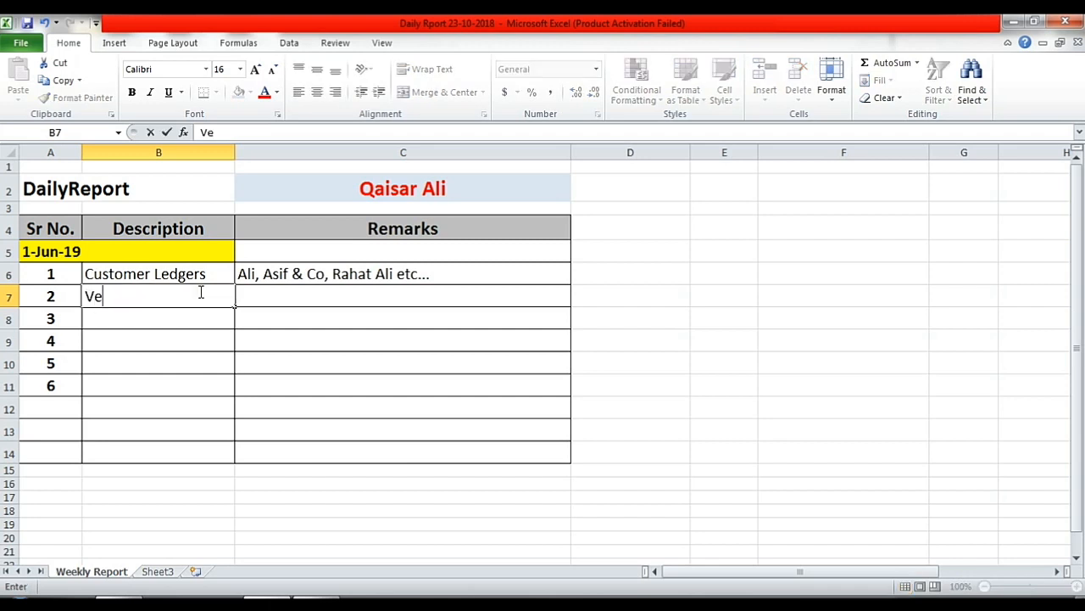
{"action": "type", "text": "ndor Ledge"}
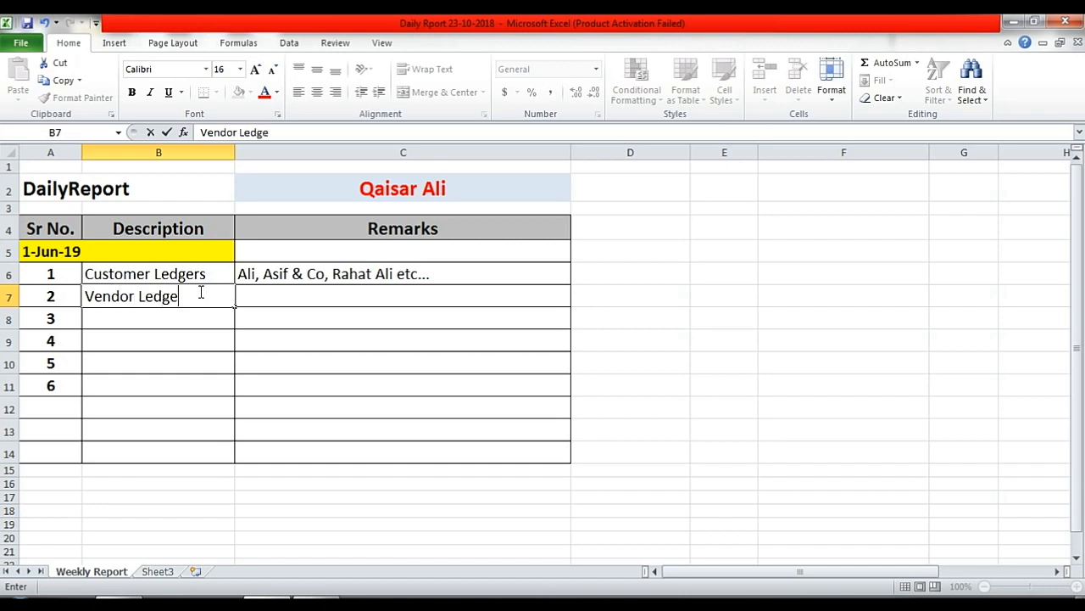
{"action": "type", "text": "rs"}
{"action": "key", "text": "Tab"}
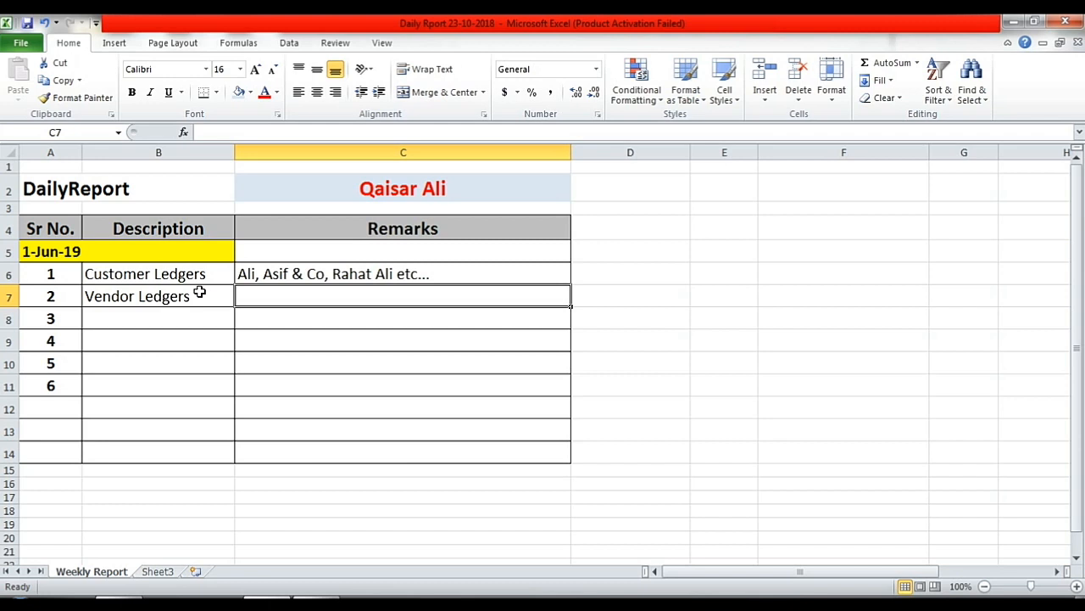
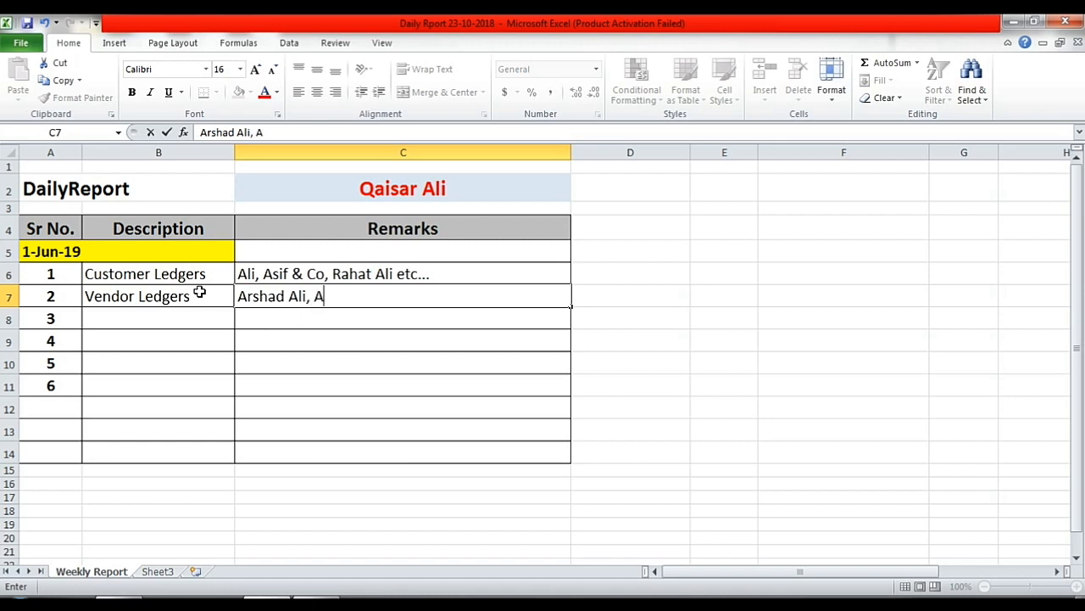
{"action": "type", "text": "dnan & co"}
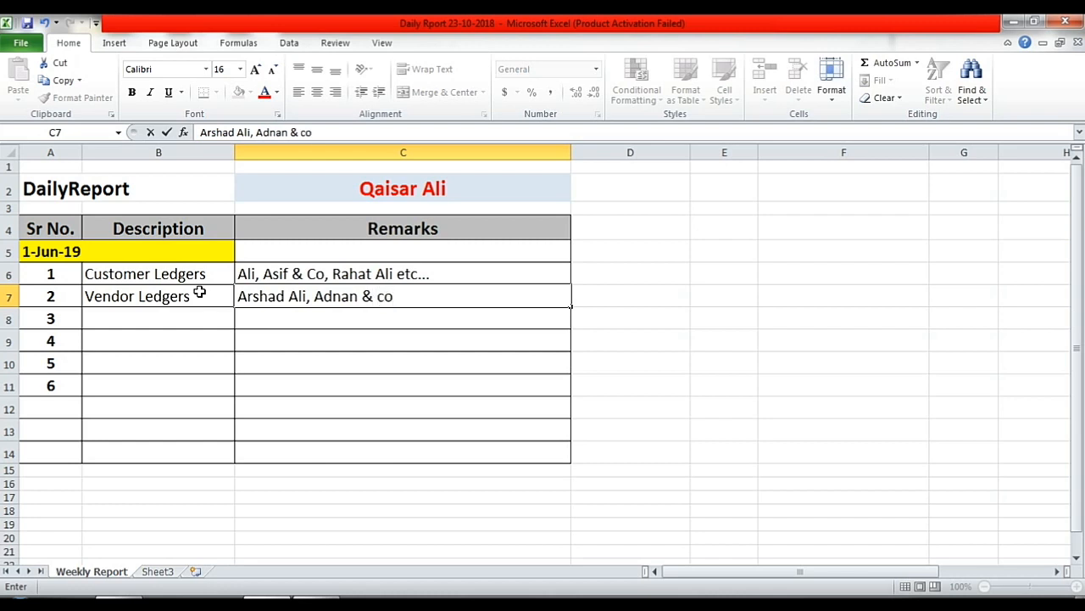
{"action": "type", "text": ", tec.."}
{"action": "left_click", "coordinate": [193, 322]}
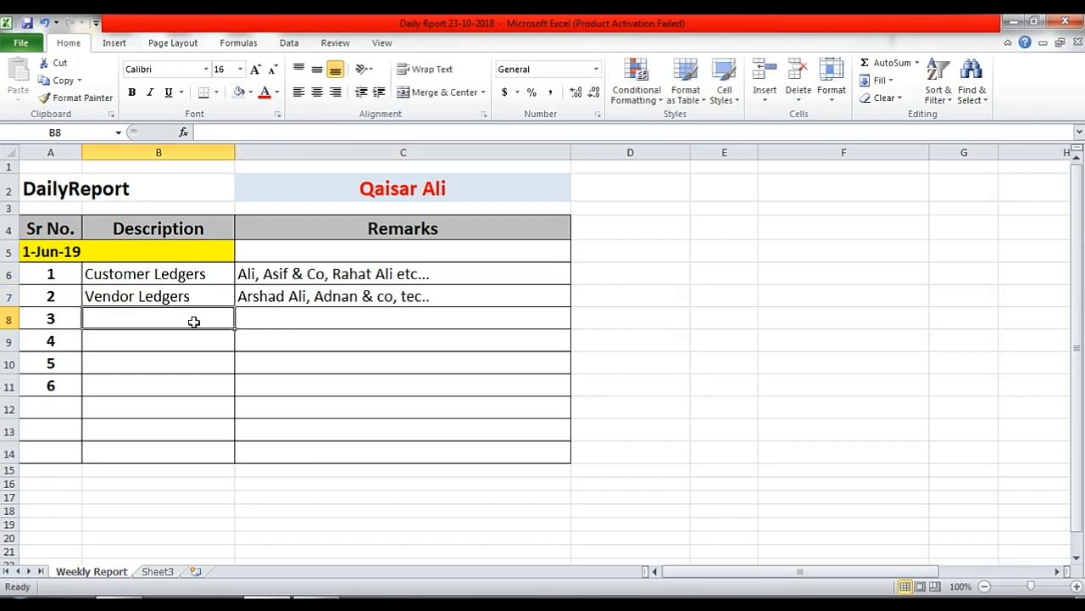
- Enter 'Phone Calls' in B8 with the remark 'Chartered Accountant, Bank, etc' in C8
{"action": "type", "text": "Ph"}
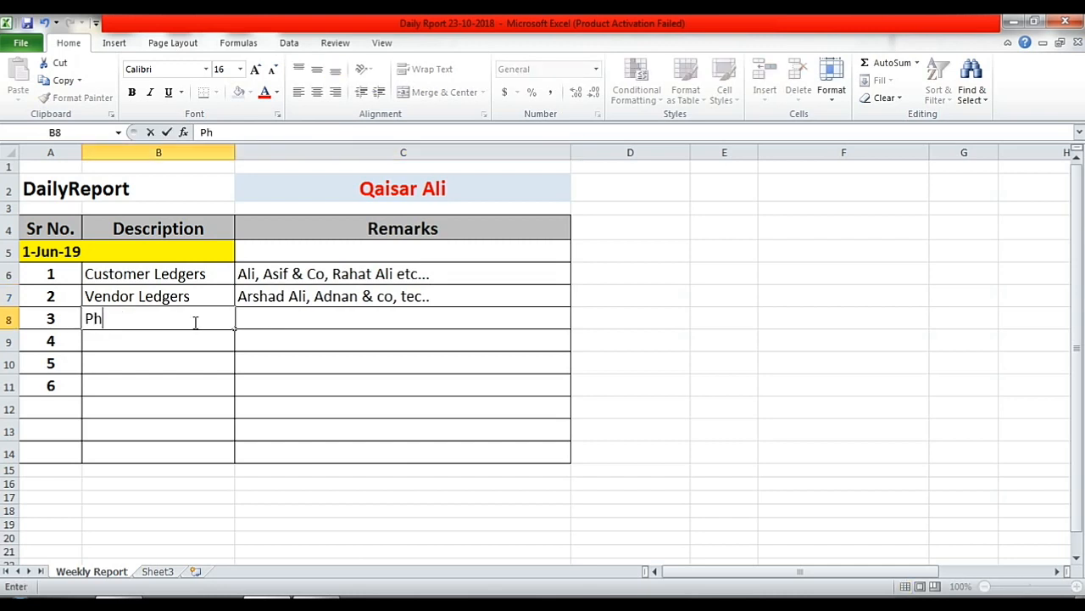
{"action": "type", "text": "one Calls"}
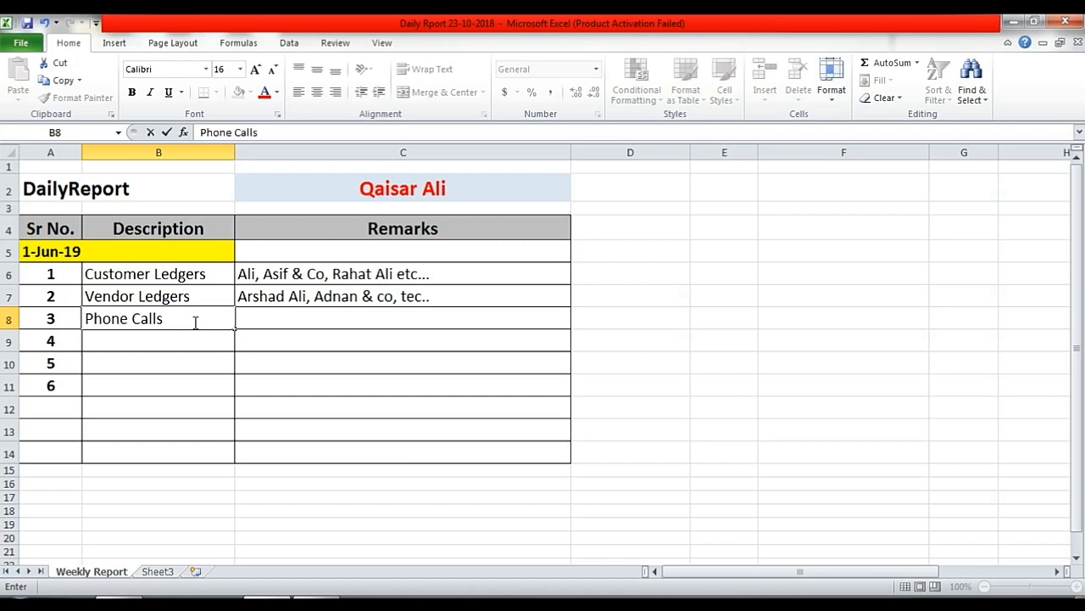
{"action": "left_click", "coordinate": [273, 317]}
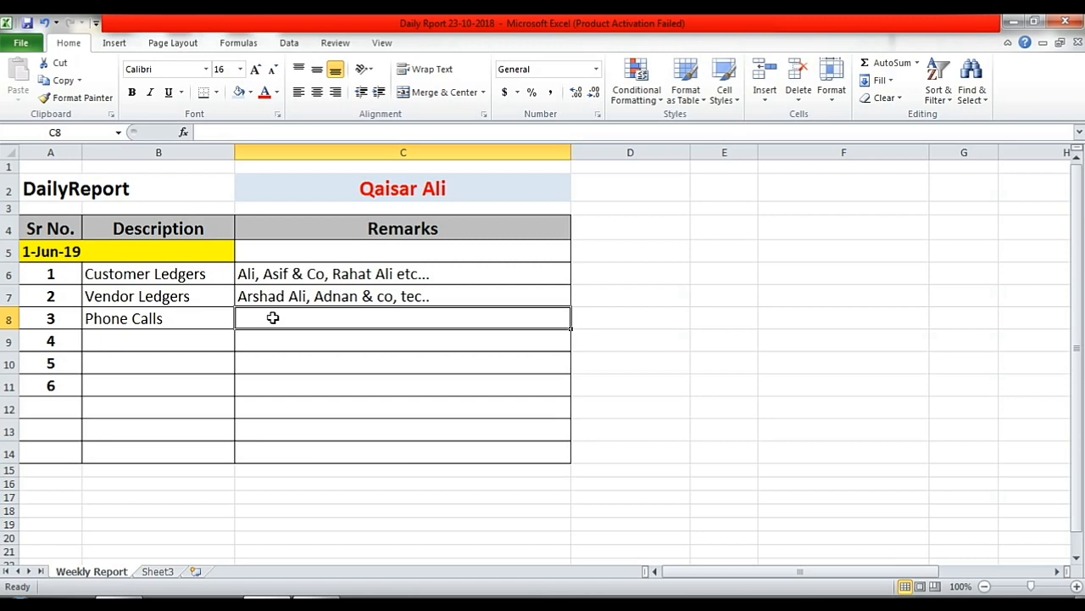
{"action": "type", "text": "Char"}
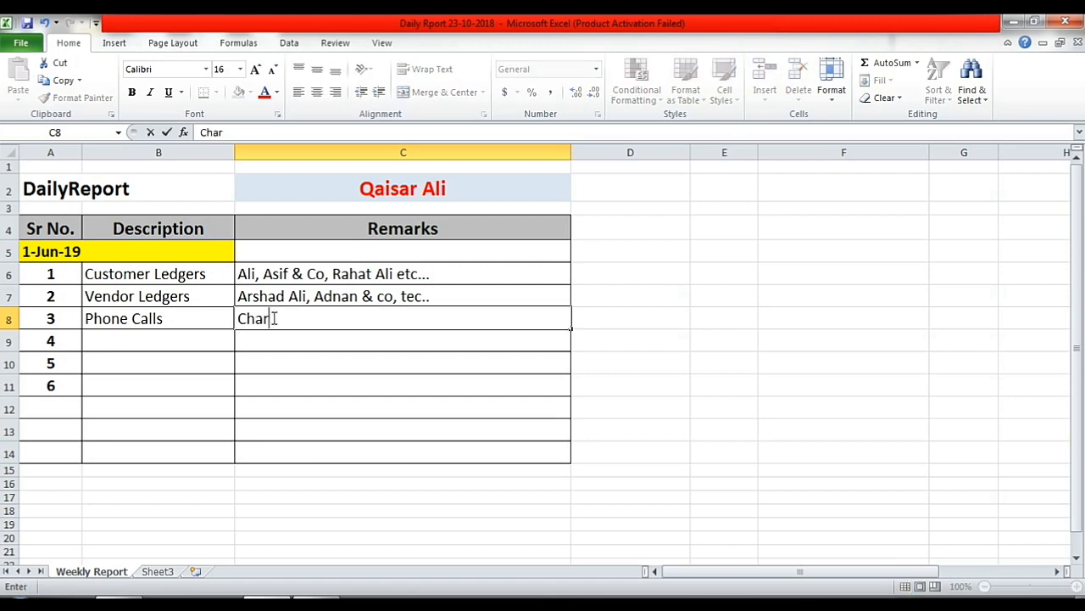
{"action": "type", "text": "tered Accoun"}
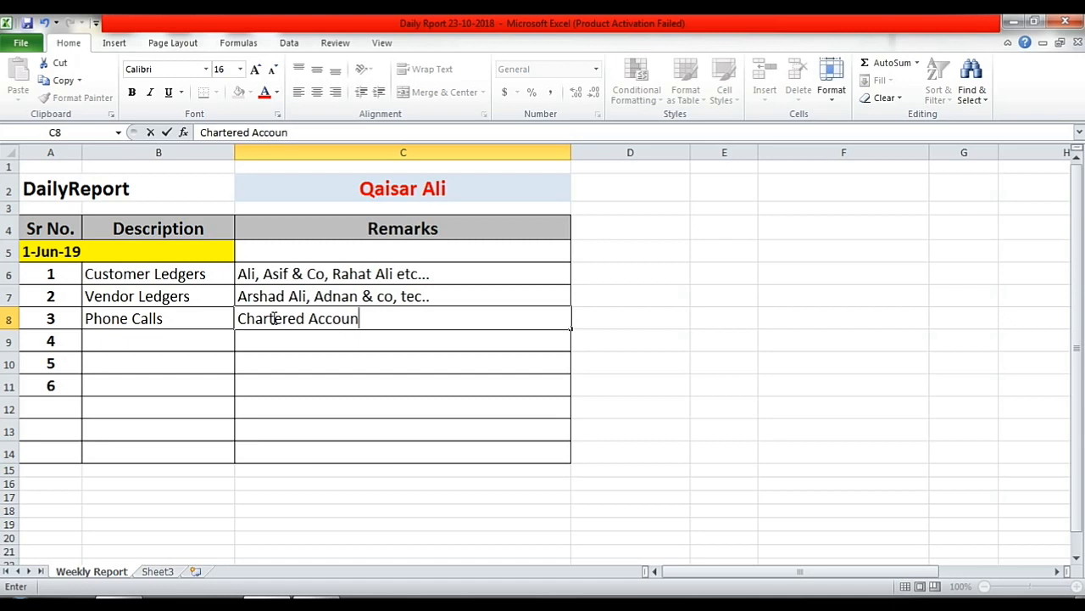
{"action": "type", "text": "tant, Bank"}
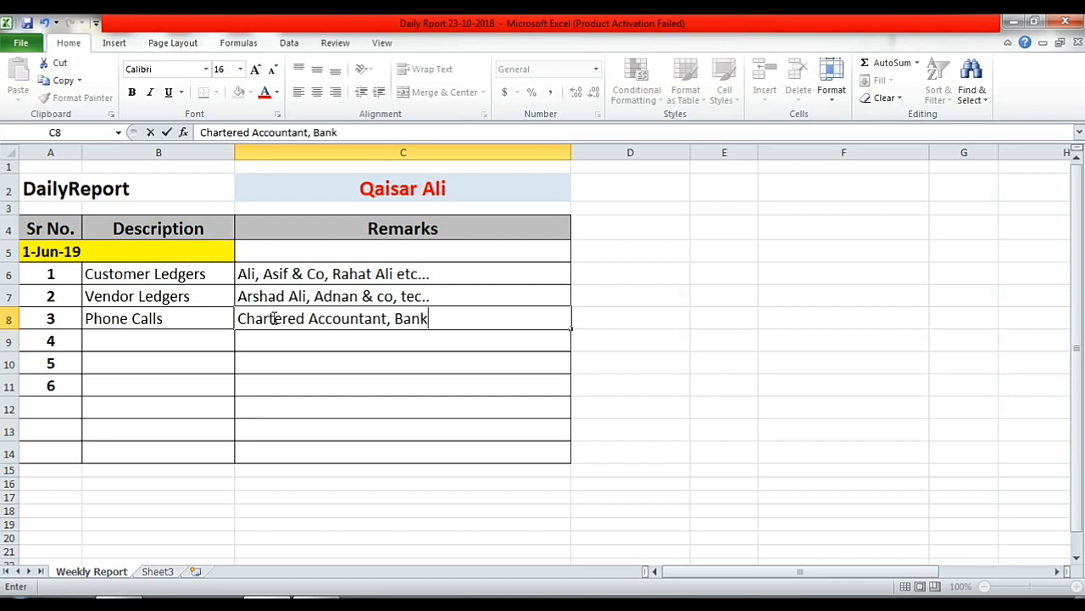
{"action": "type", "text": ", etc"}
{"action": "left_click", "coordinate": [177, 340]}
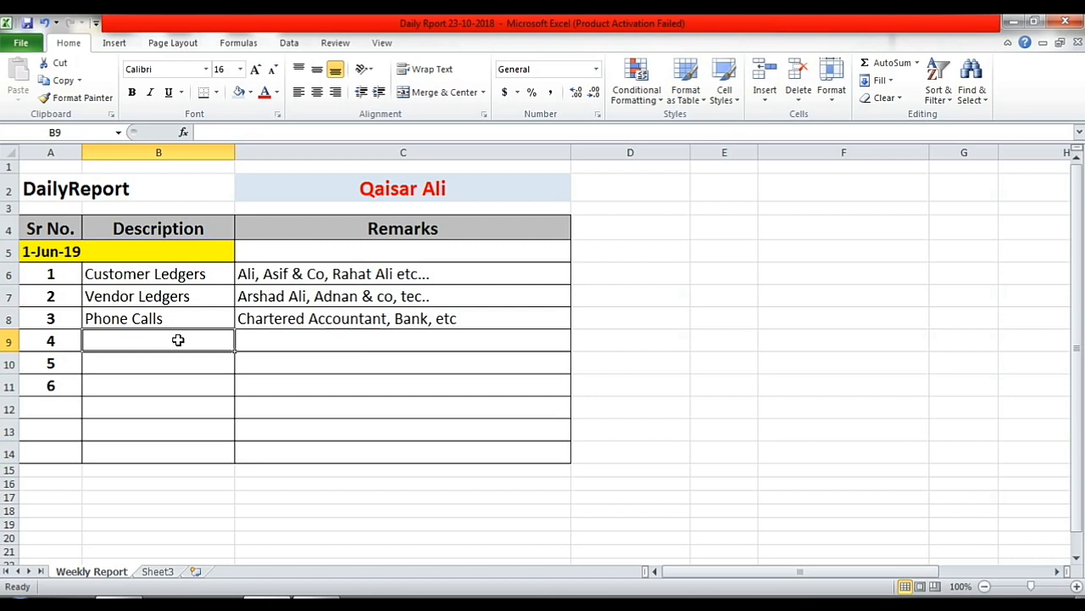
- Enter 'Visits' in B9 and a remark in C9 naming the people visited
{"action": "type", "text": "Vis"}
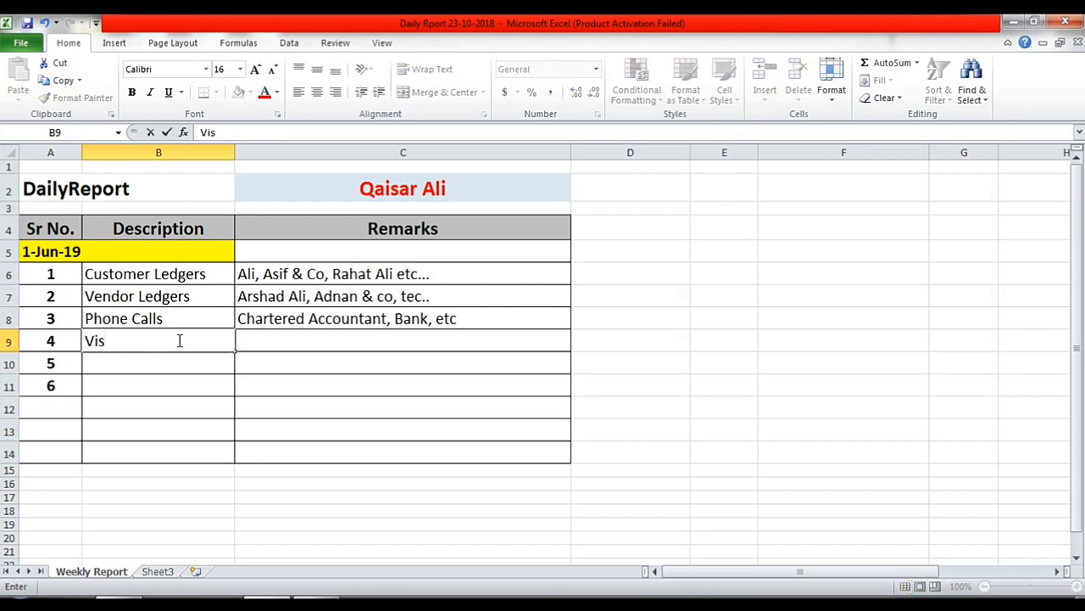
{"action": "type", "text": "it"}
{"action": "key", "text": "BackSpace"}
{"action": "type", "text": "s"}
{"action": "key", "text": "Tab"}
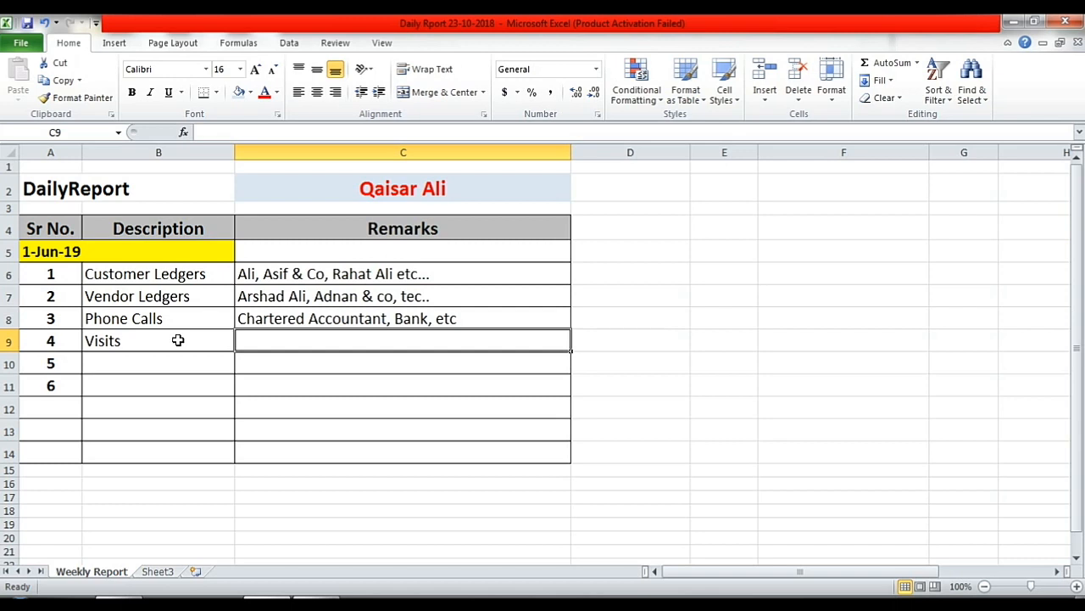
{"action": "type", "text": "Visi"}
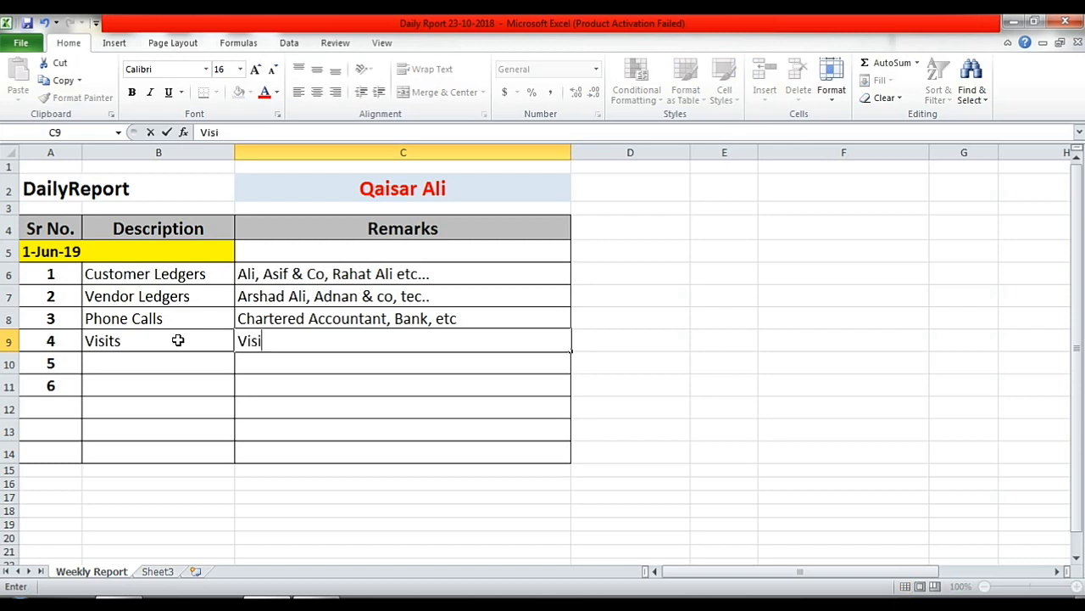
{"action": "type", "text": "t to Ali, "}
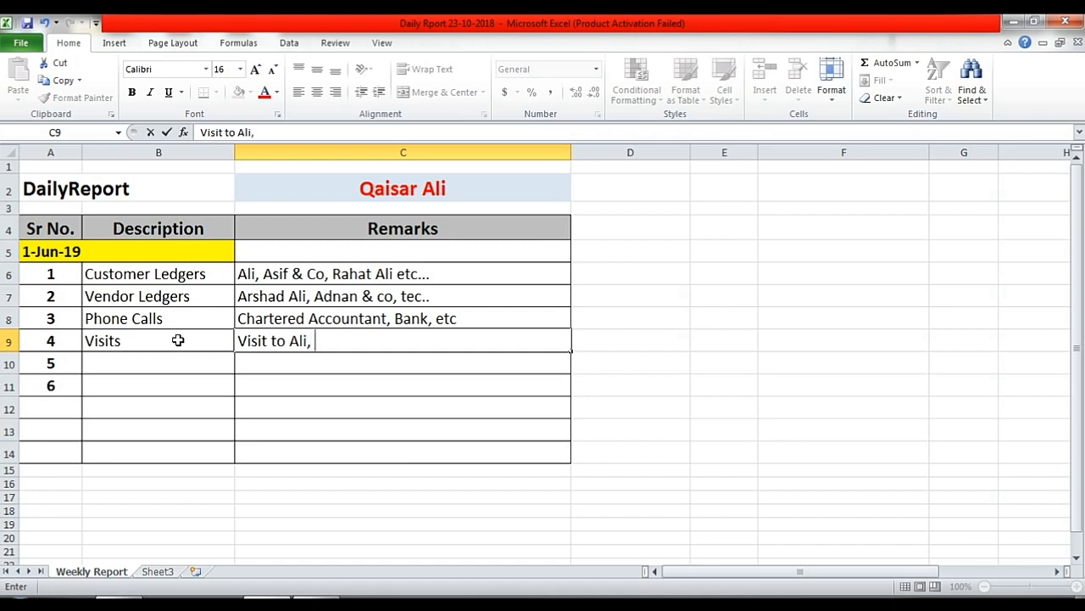
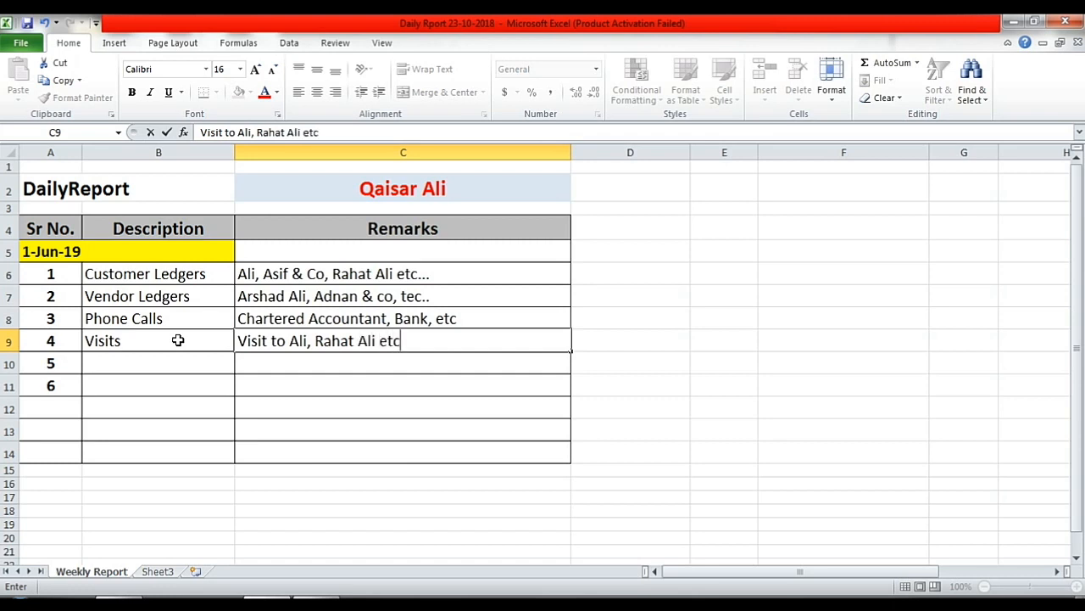
{"action": "type", "text": "..."}
{"action": "left_click", "coordinate": [169, 363]}
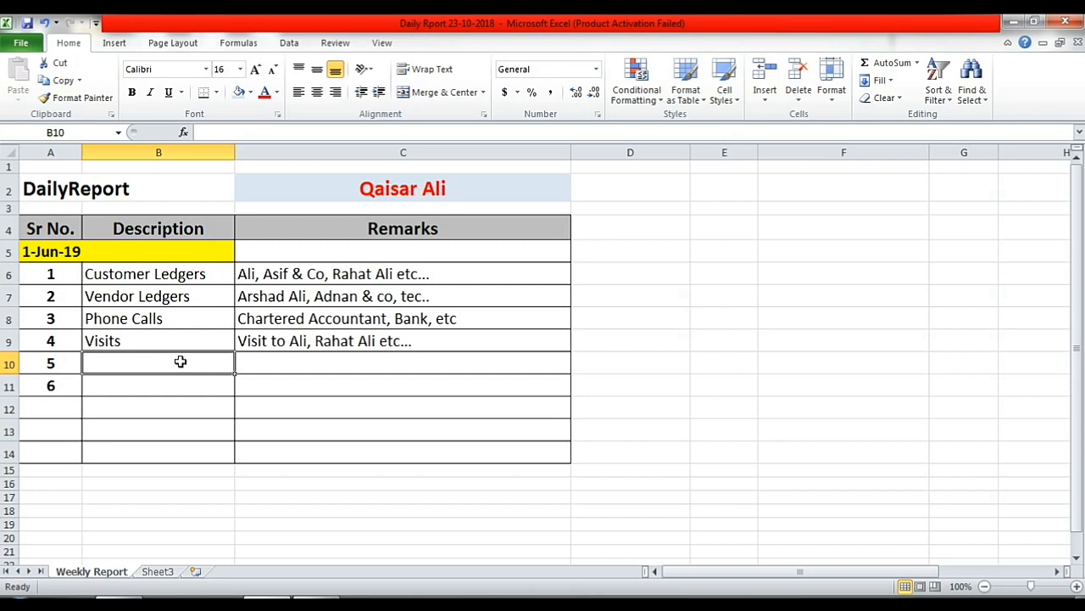
{"action": "left_click", "coordinate": [265, 362]}
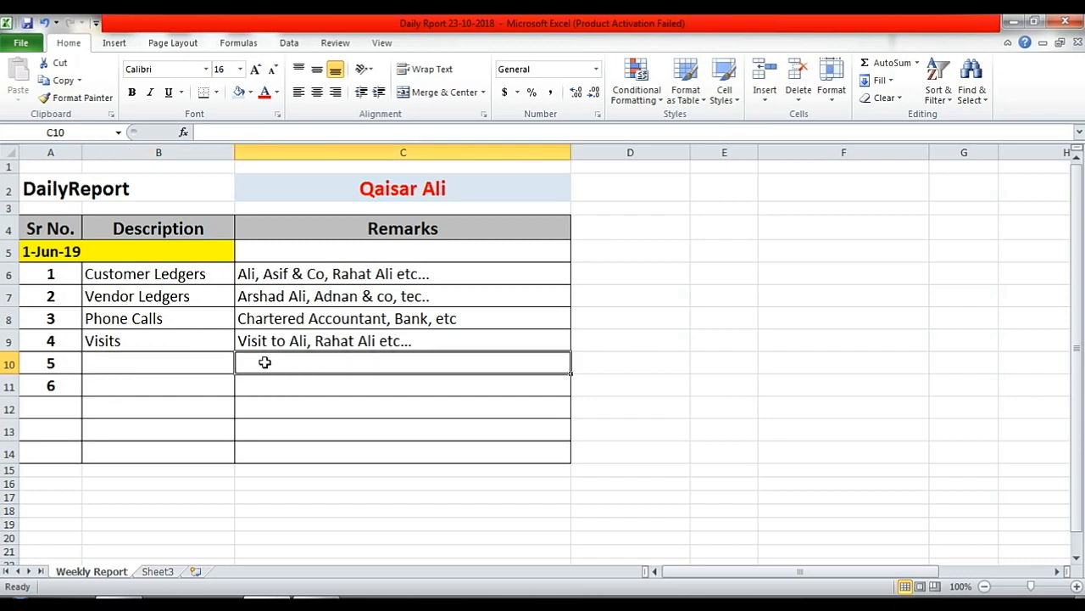